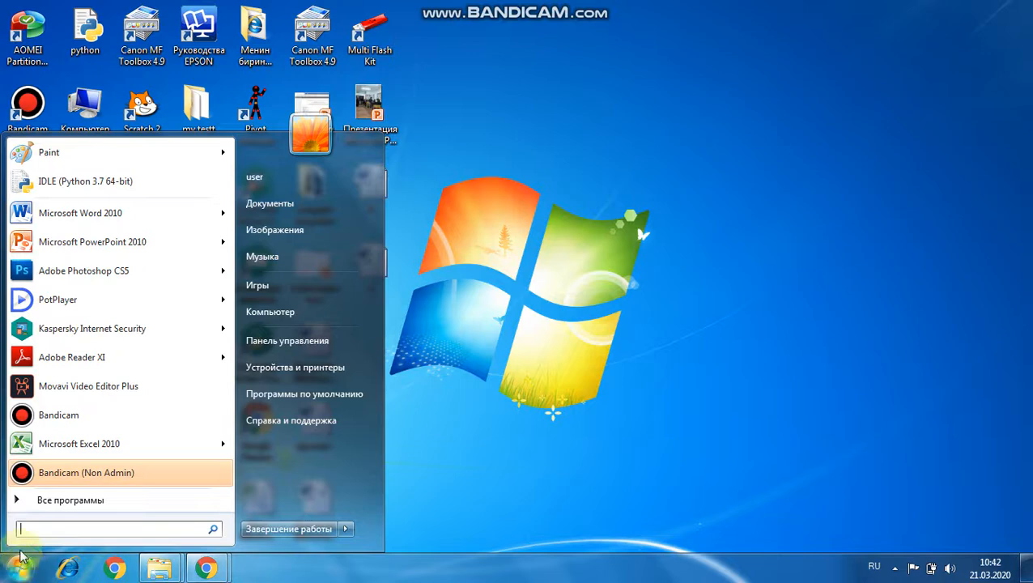
# Step: Start Microsoft Word 2010 and look over the recent documents list before returning to the blank page
pyautogui.click(40, 499)
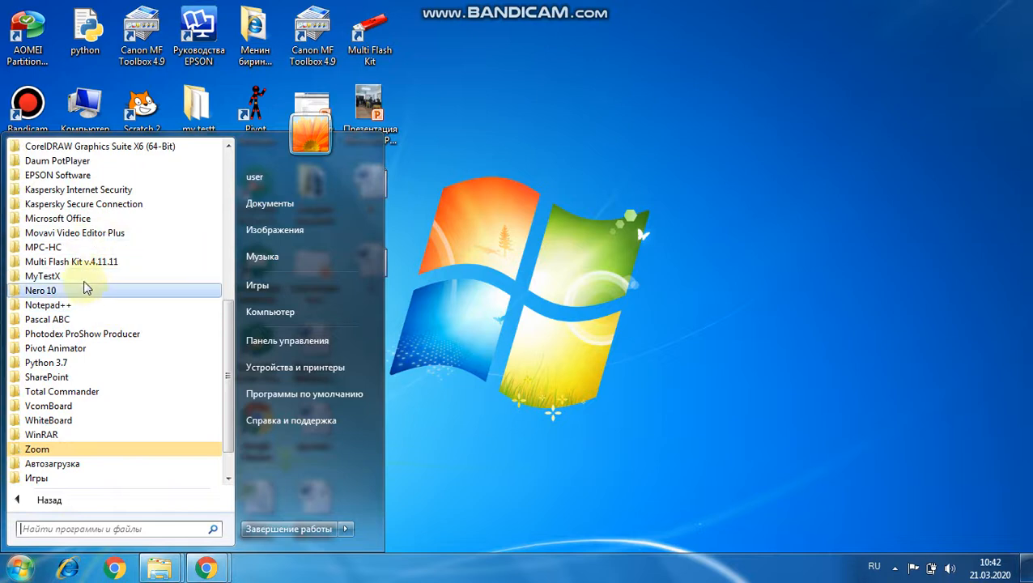
pyautogui.click(77, 219)
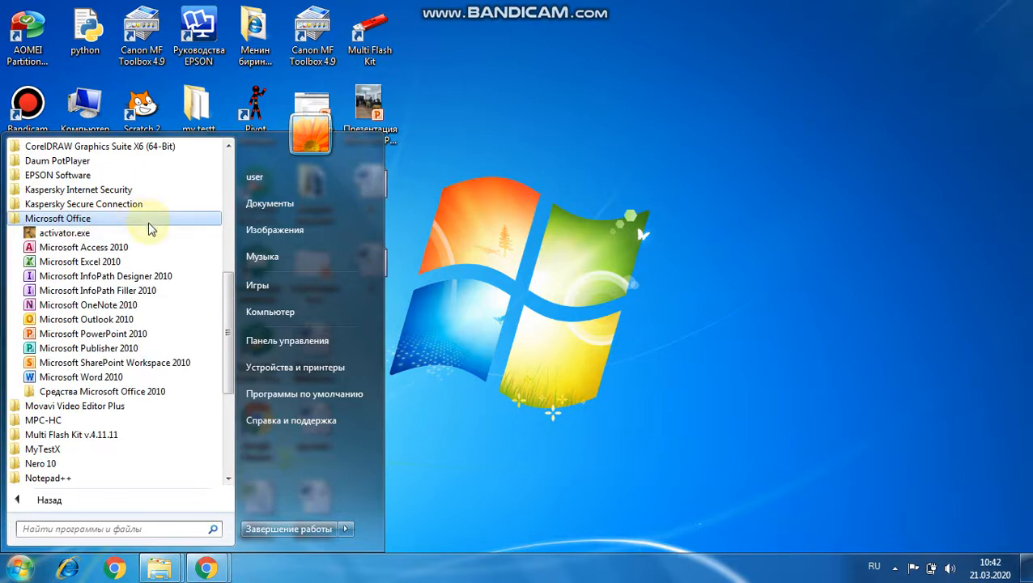
pyautogui.click(104, 378)
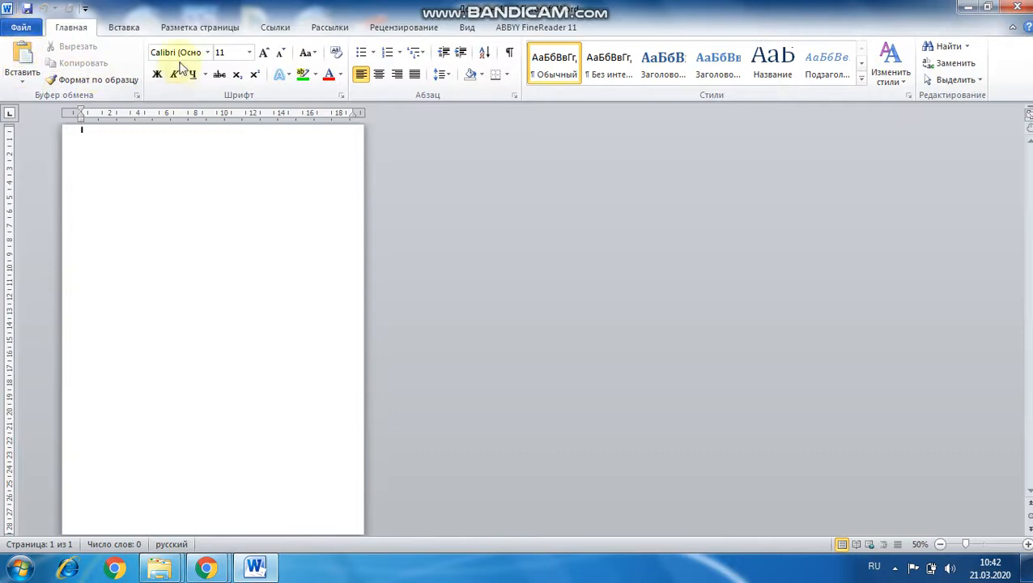
pyautogui.click(22, 29)
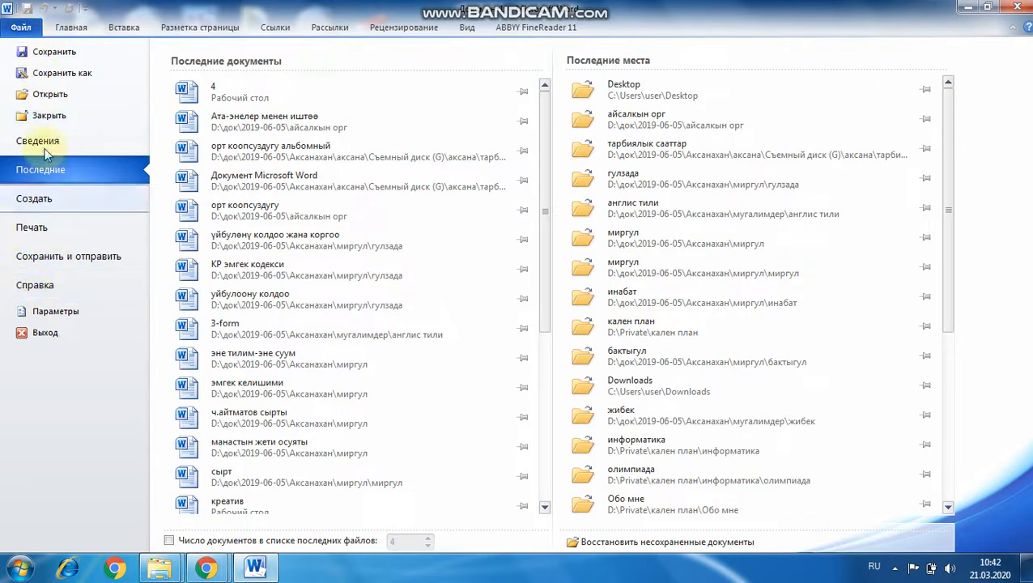
pyautogui.click(68, 27)
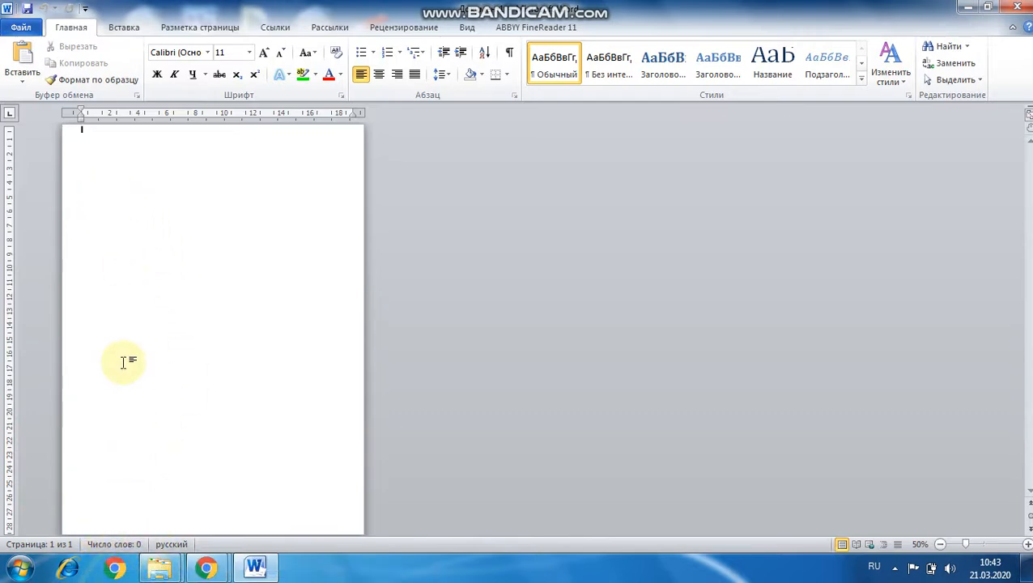
# Step: Enter a two-word name in capital letters on the first line of the blank document
pyautogui.write('ст')
pyautogui.write('а')
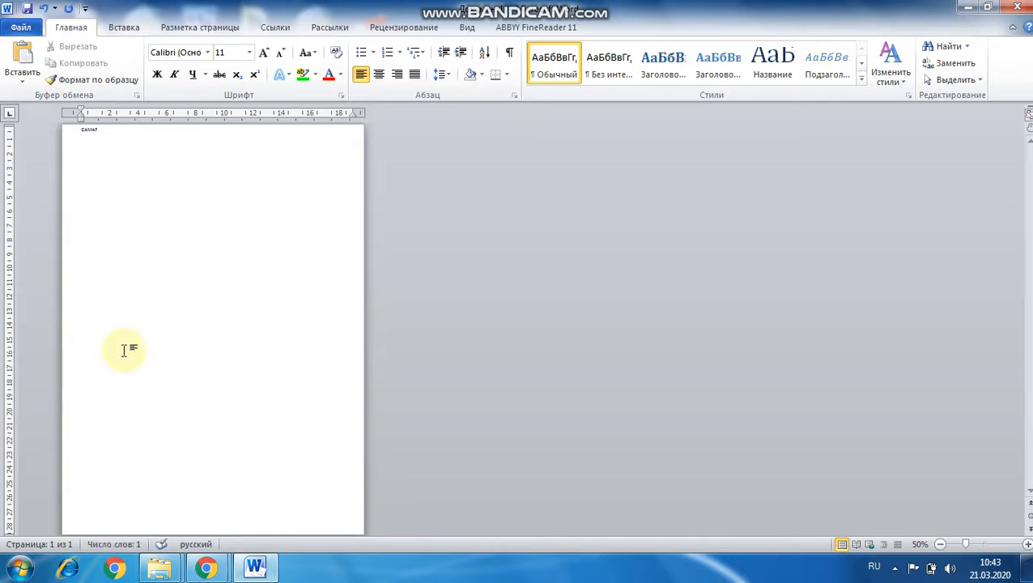
pyautogui.write('т')
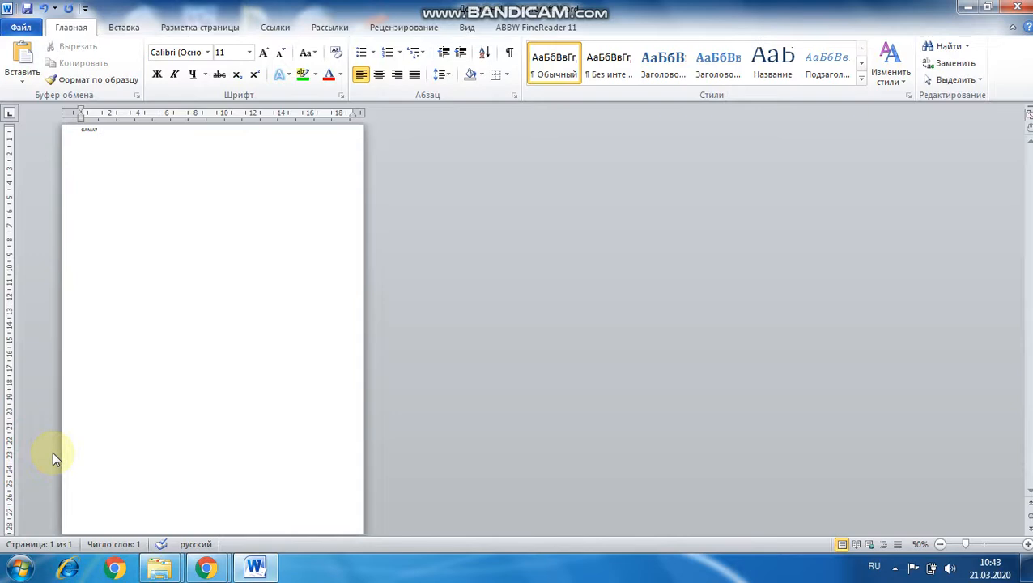
pyautogui.write(' сана')
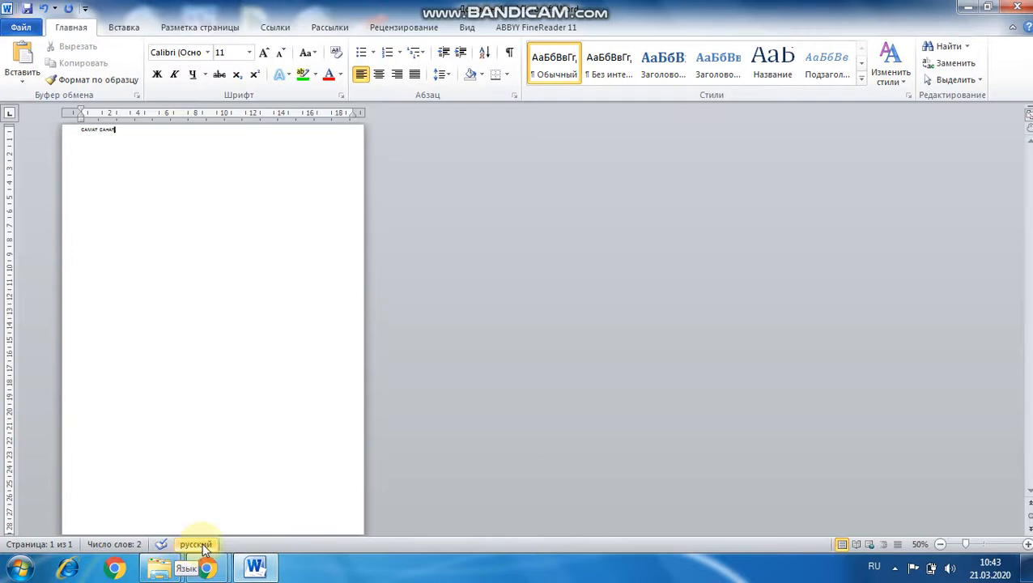
# Step: View the document in full-screen reading mode and in web layout, and return to print layout
pyautogui.click(857, 546)
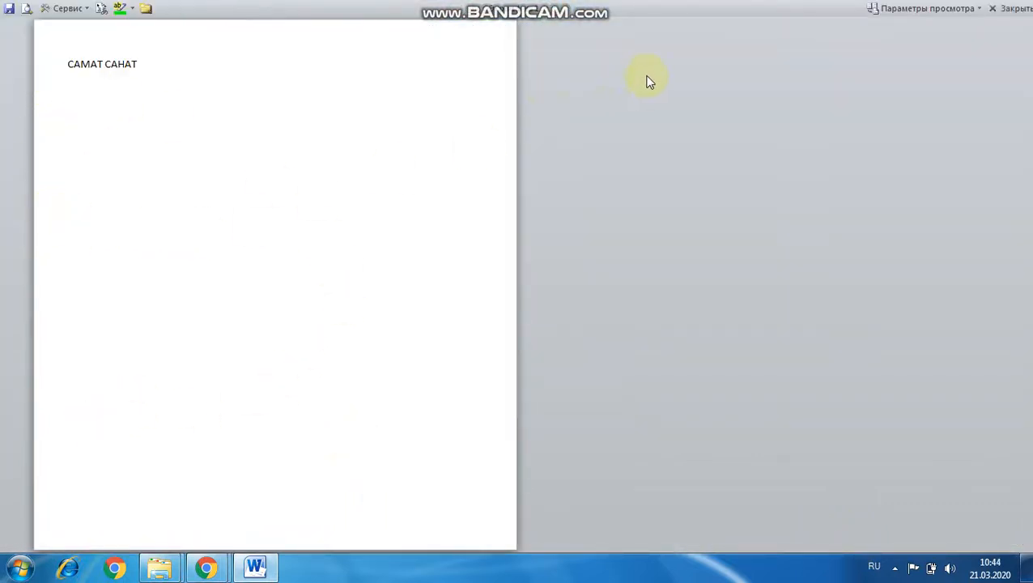
pyautogui.click(1011, 9)
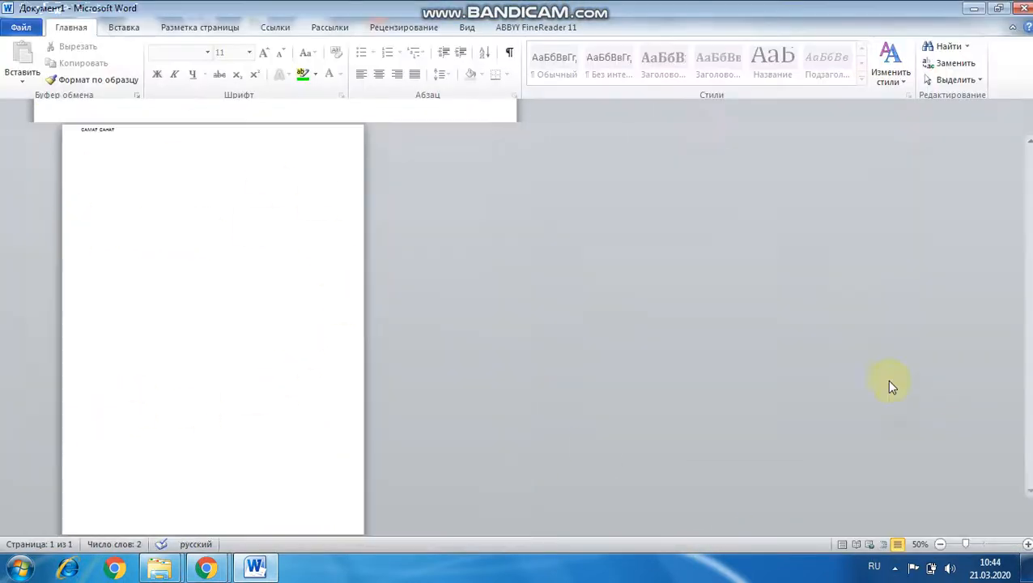
pyautogui.click(869, 545)
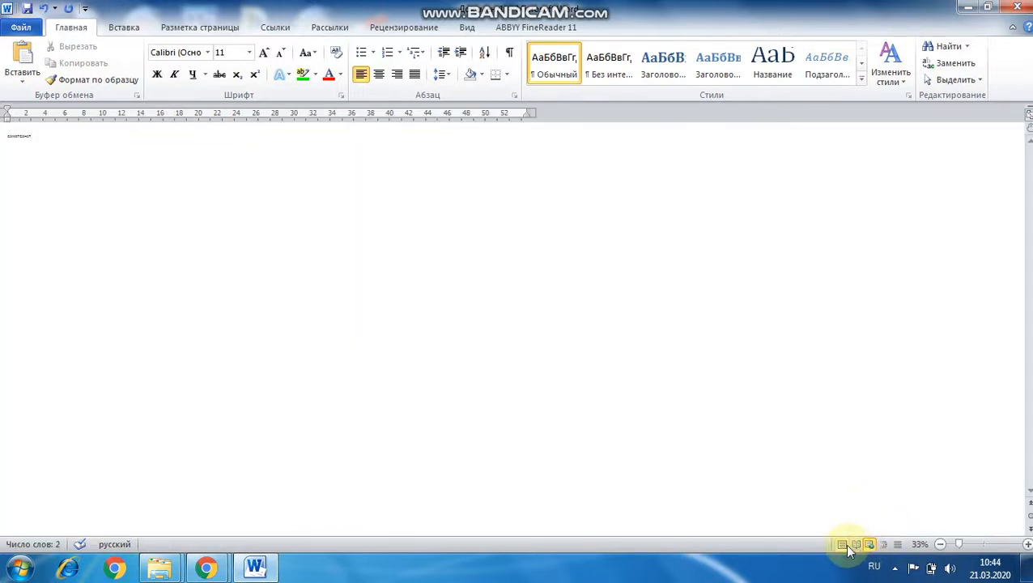
pyautogui.click(843, 544)
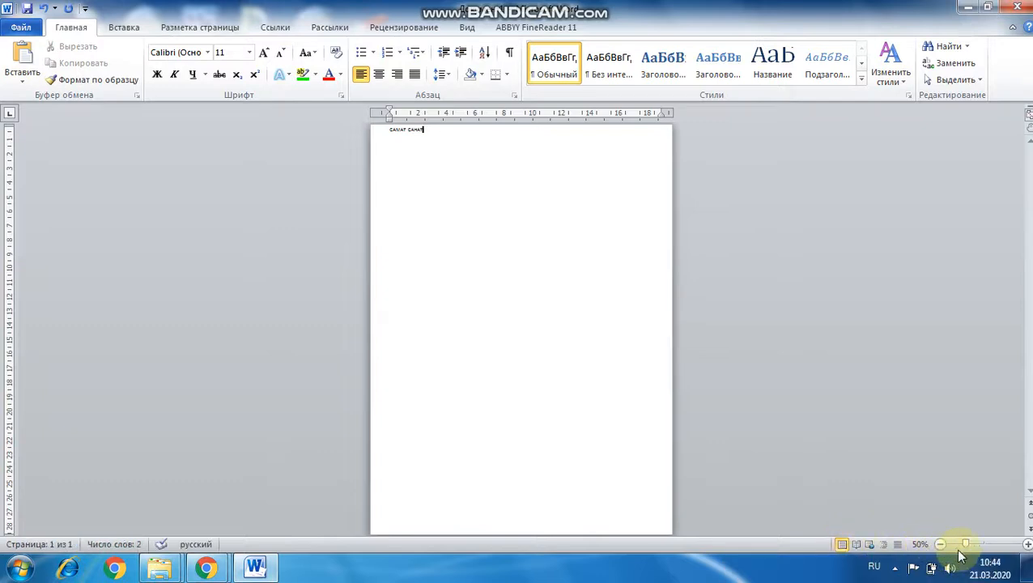
# Step: Zoom the page in to 110% and back out to 50%
pyautogui.click(1026, 544)
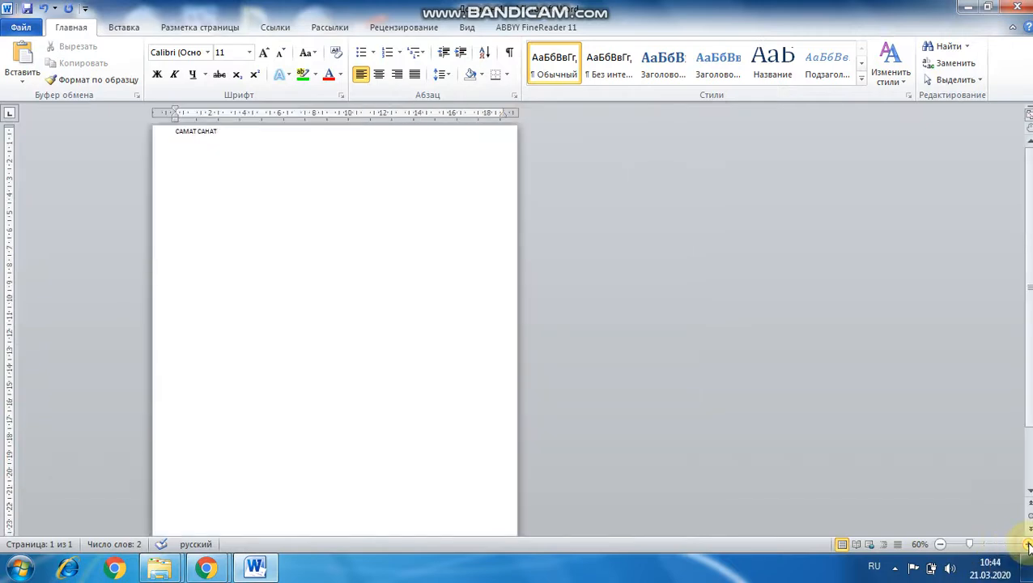
pyautogui.click(1026, 544)
pyautogui.click(1026, 544)
pyautogui.click(1026, 544)
pyautogui.click(1026, 544)
pyautogui.click(1026, 544)
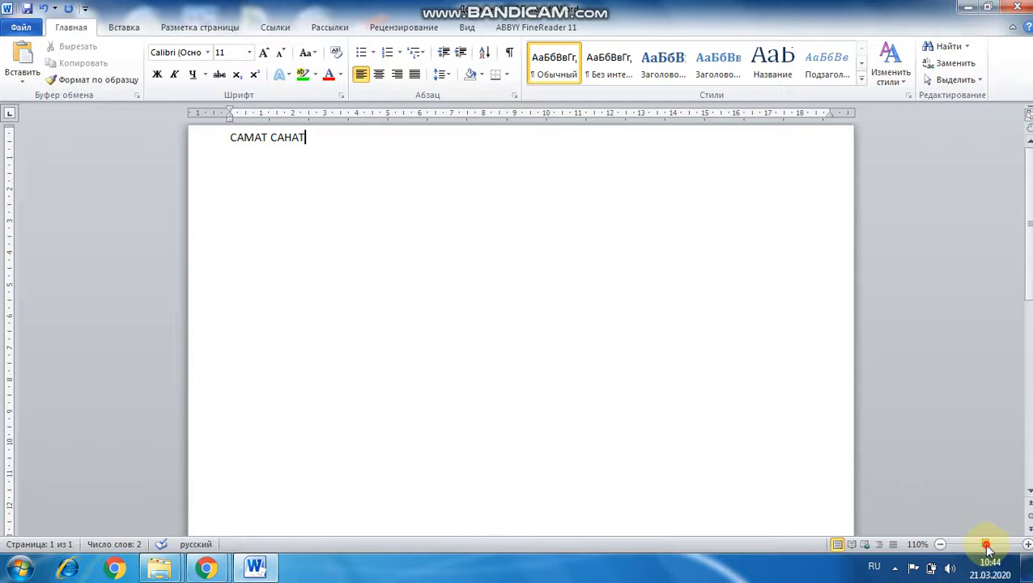
pyautogui.moveTo(989, 547); pyautogui.dragTo(969, 551)
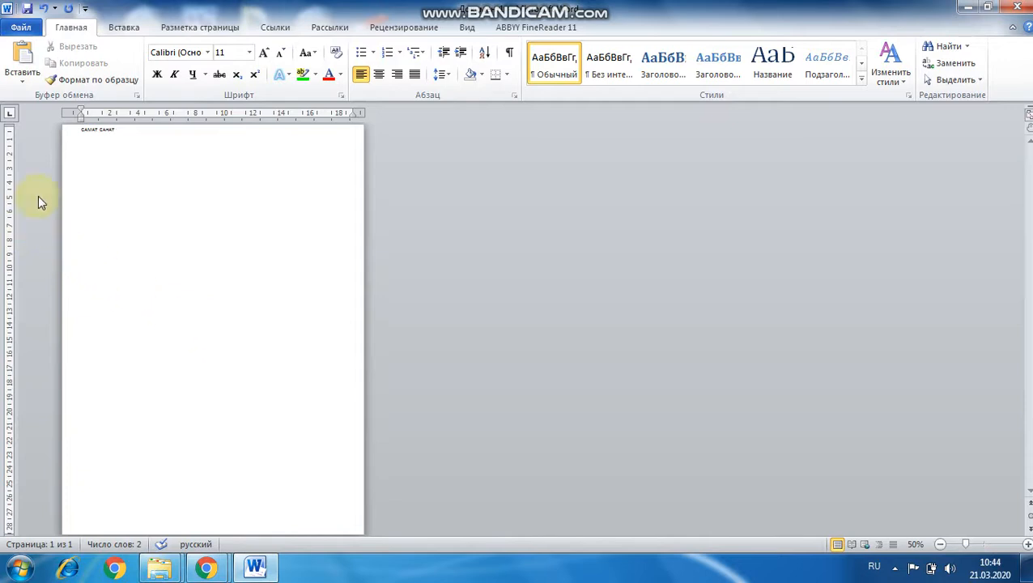
# Step: Set the page orientation to landscape (Альбомная)
pyautogui.click(111, 34)
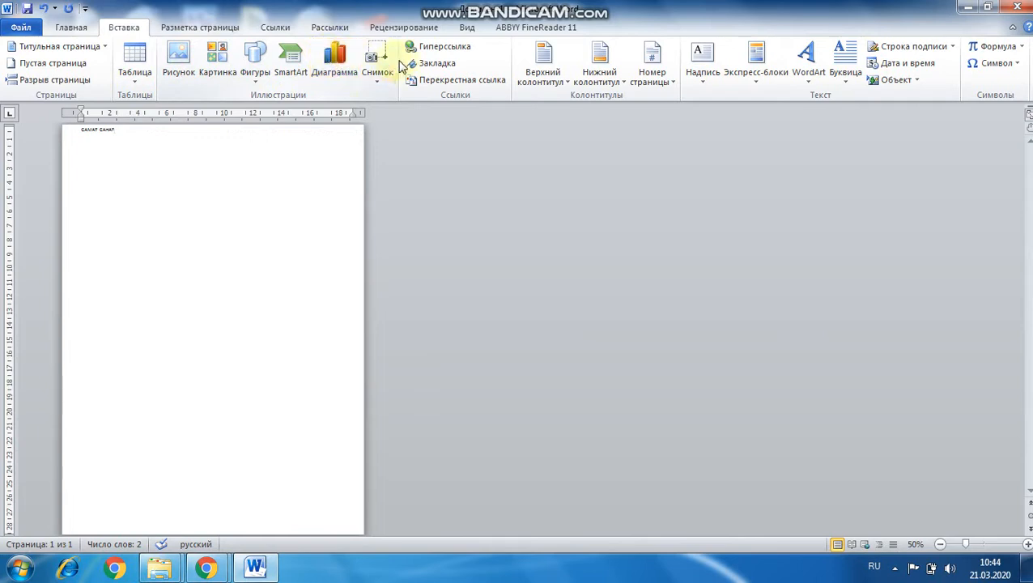
pyautogui.click(181, 26)
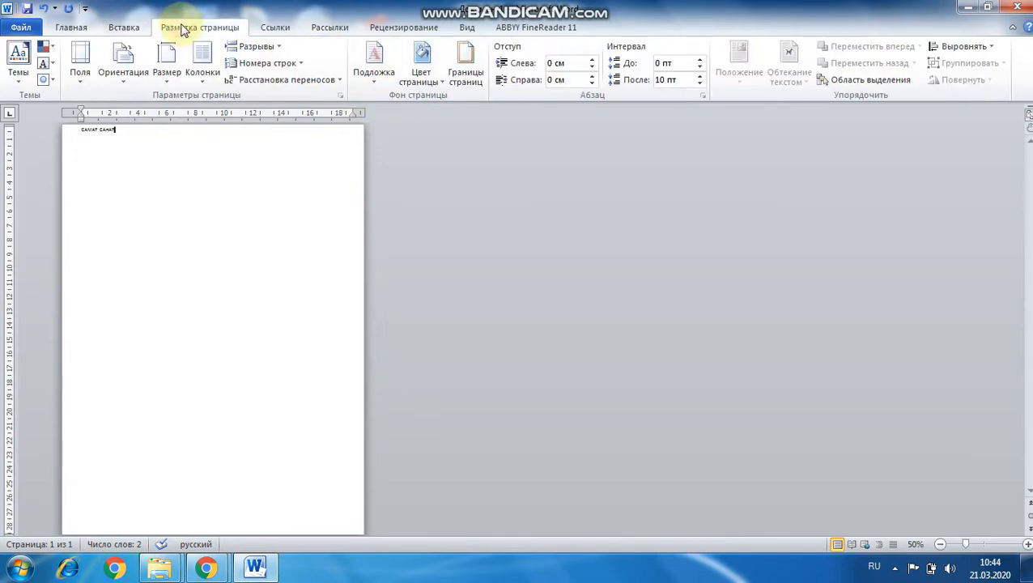
pyautogui.click(123, 80)
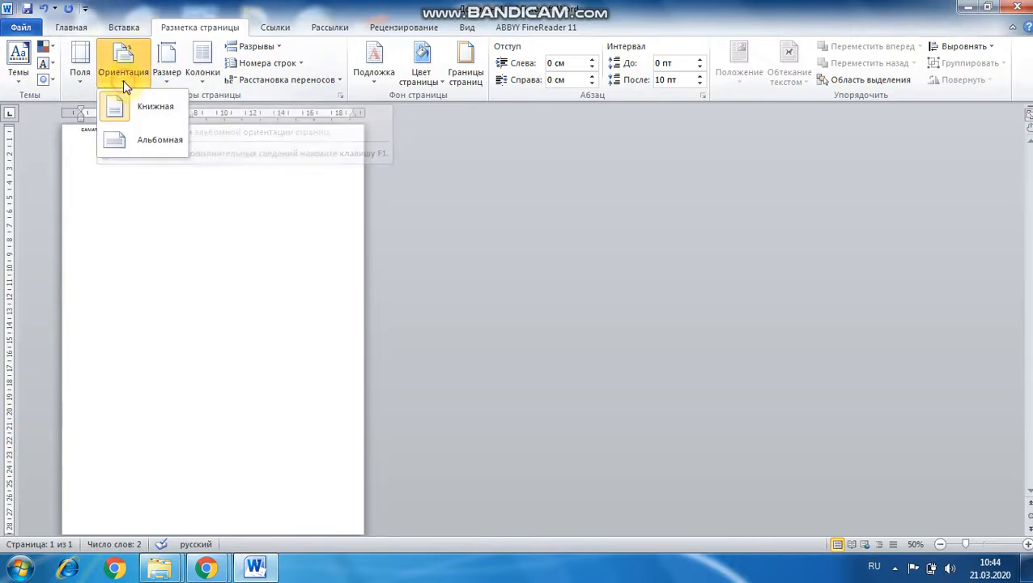
pyautogui.click(139, 139)
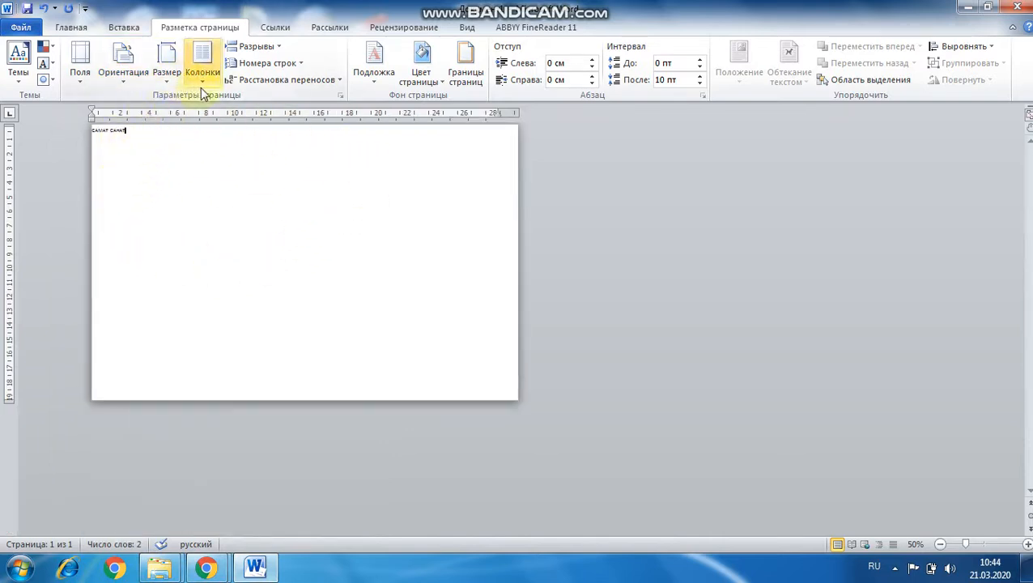
# Step: Divide the page into two columns, and change the layout to three columns
pyautogui.click(206, 81)
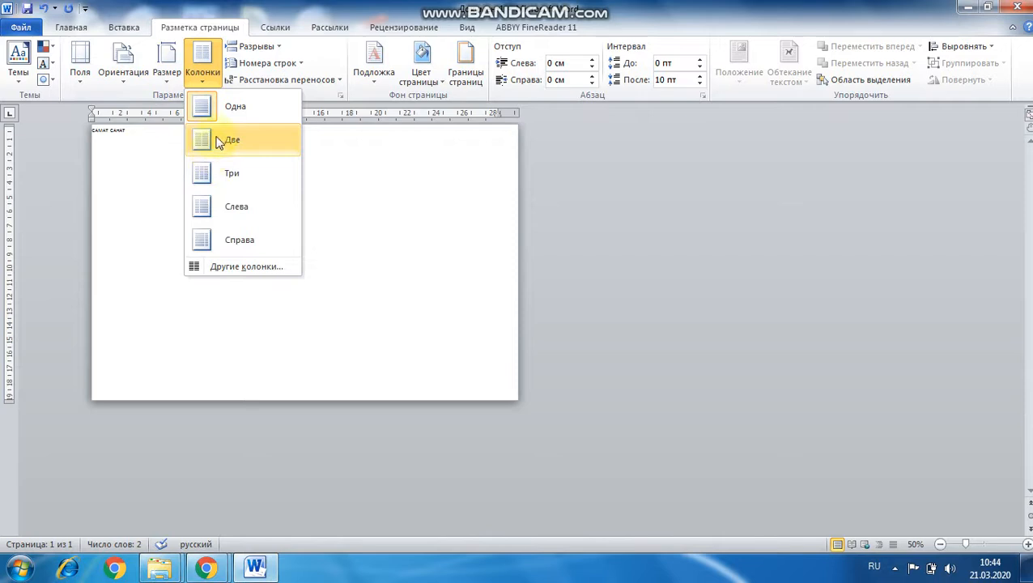
pyautogui.click(219, 142)
pyautogui.click(208, 82)
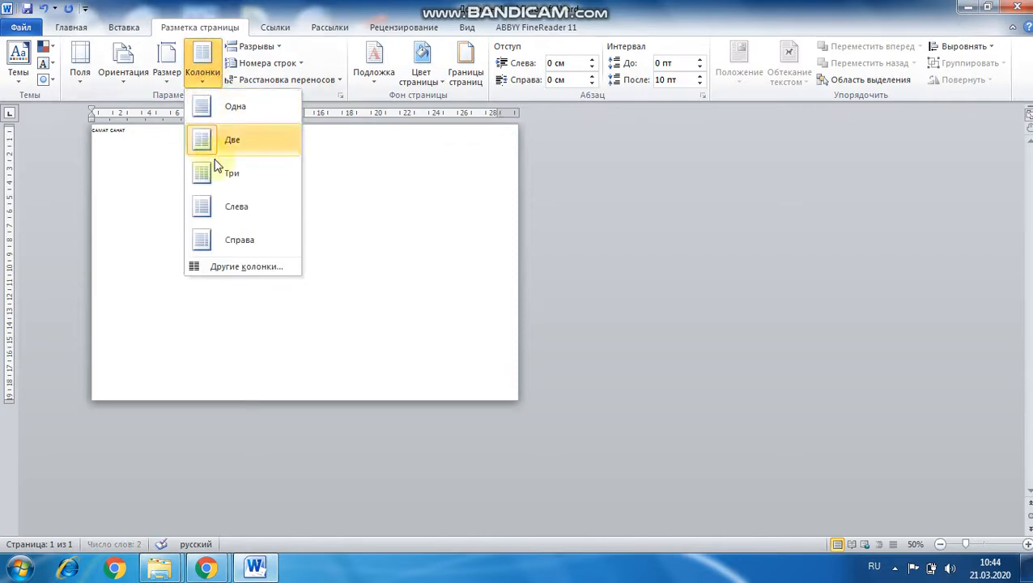
pyautogui.click(218, 173)
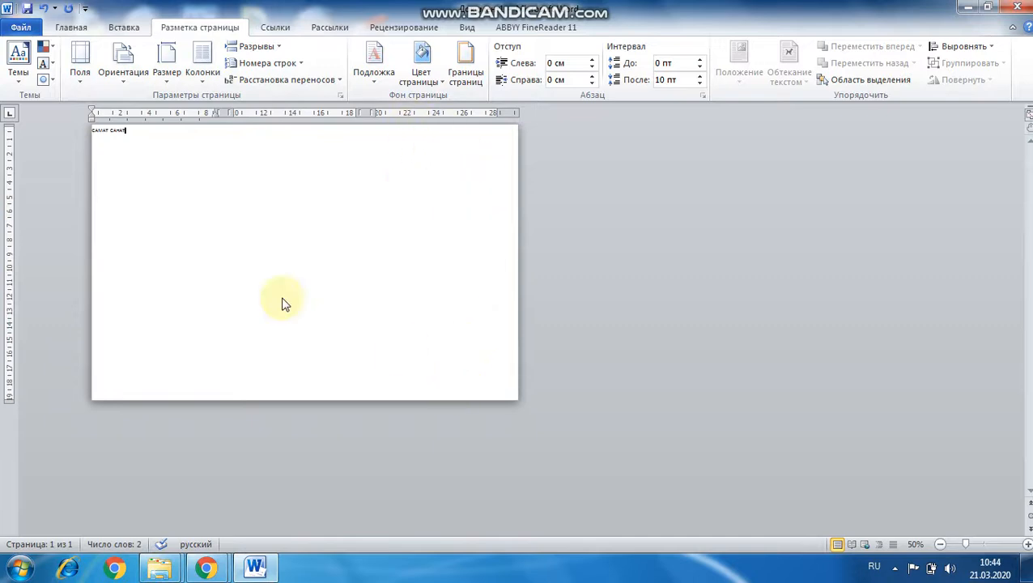
pyautogui.click(205, 77)
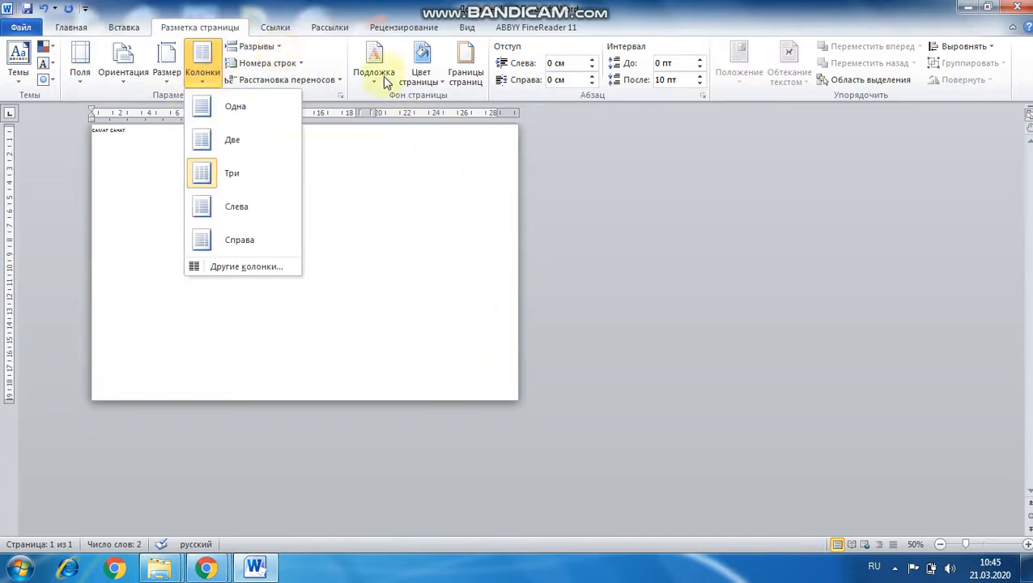
# Step: Set the page color to standard red, and change it to standard yellow
pyautogui.click(418, 84)
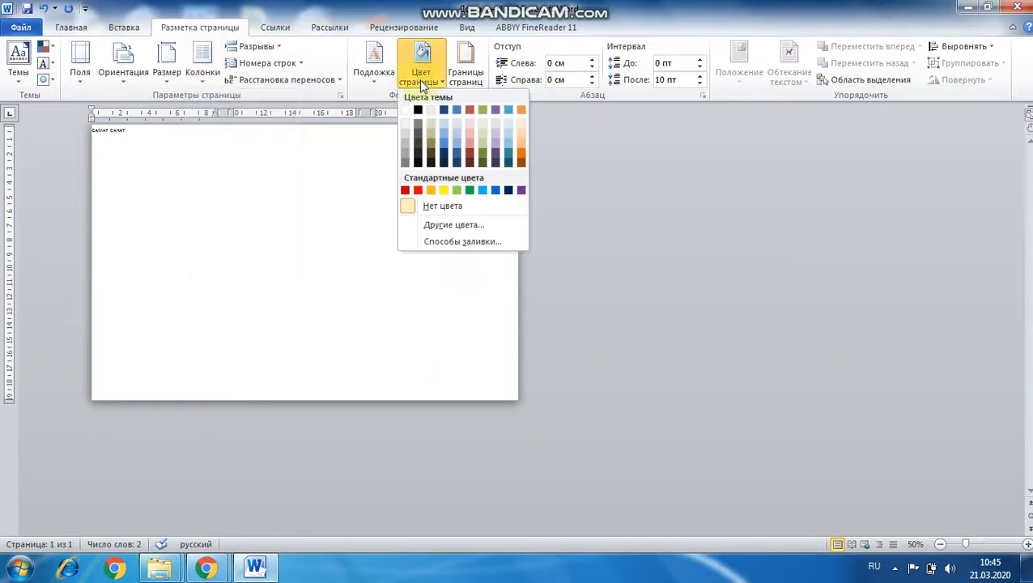
pyautogui.click(418, 190)
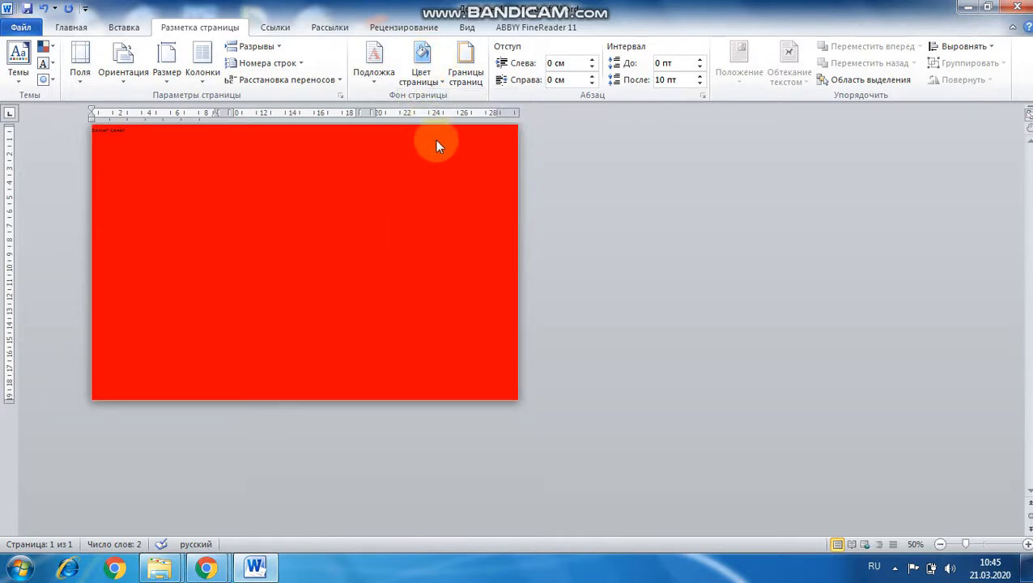
pyautogui.click(439, 83)
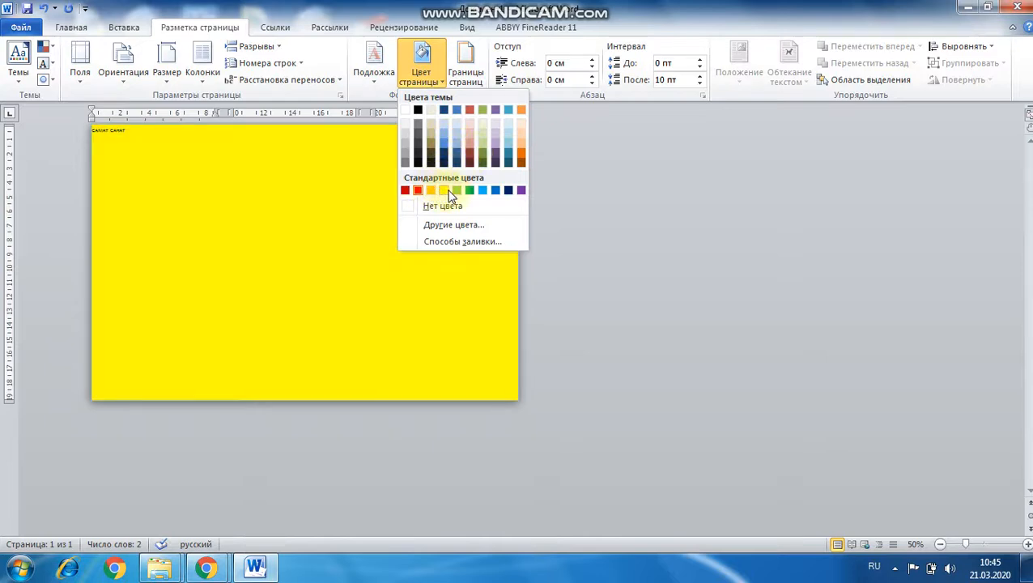
pyautogui.click(444, 191)
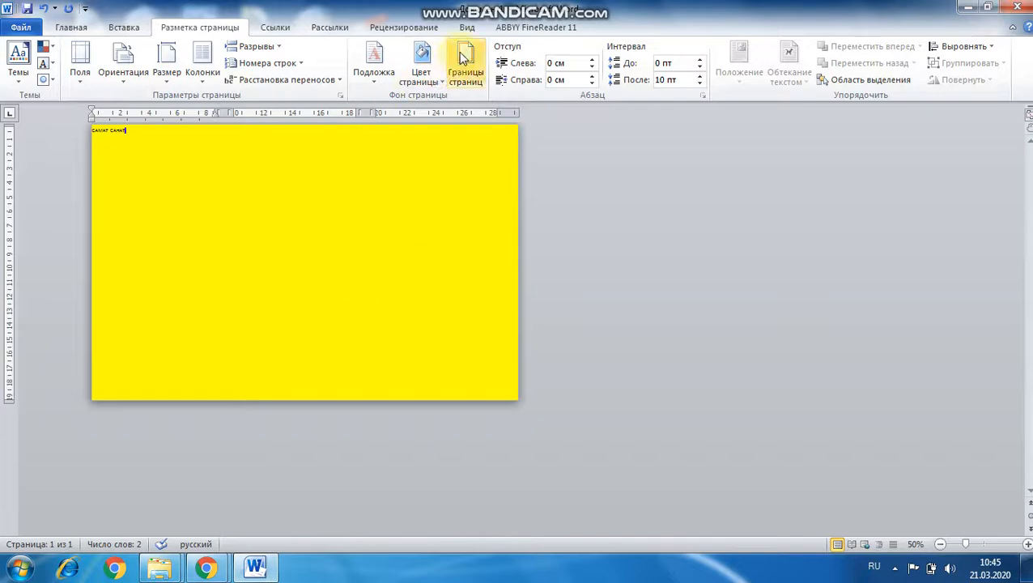
# Step: Add a page border made of the red hearts art pattern around the whole document
pyautogui.click(473, 69)
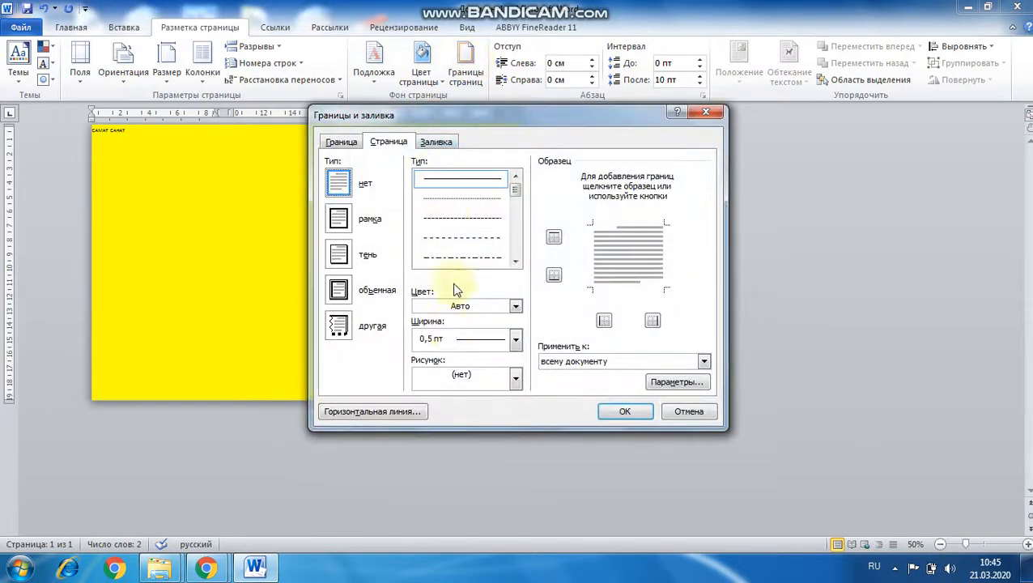
pyautogui.click(515, 380)
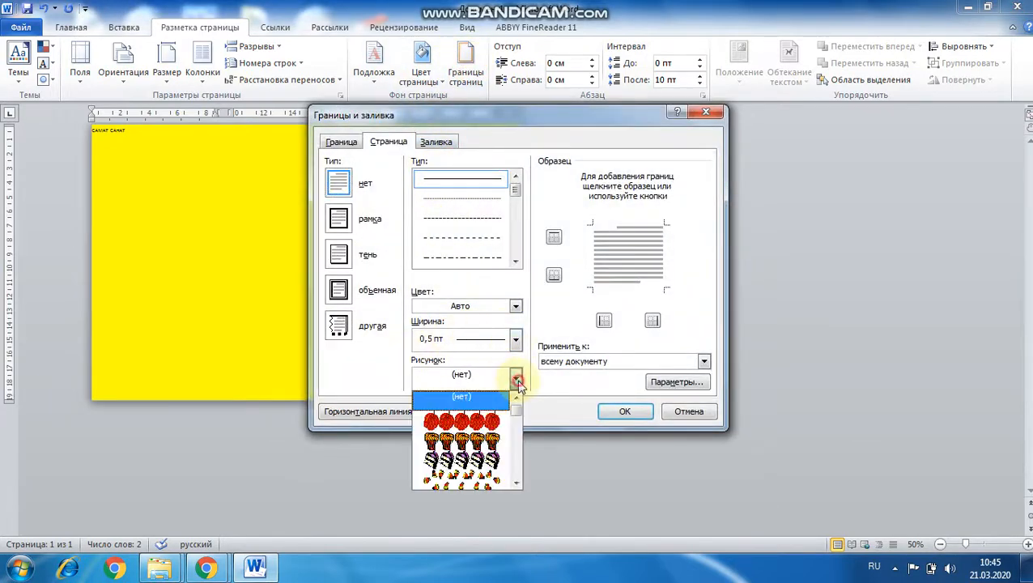
pyautogui.scroll(-4, 477, 461)
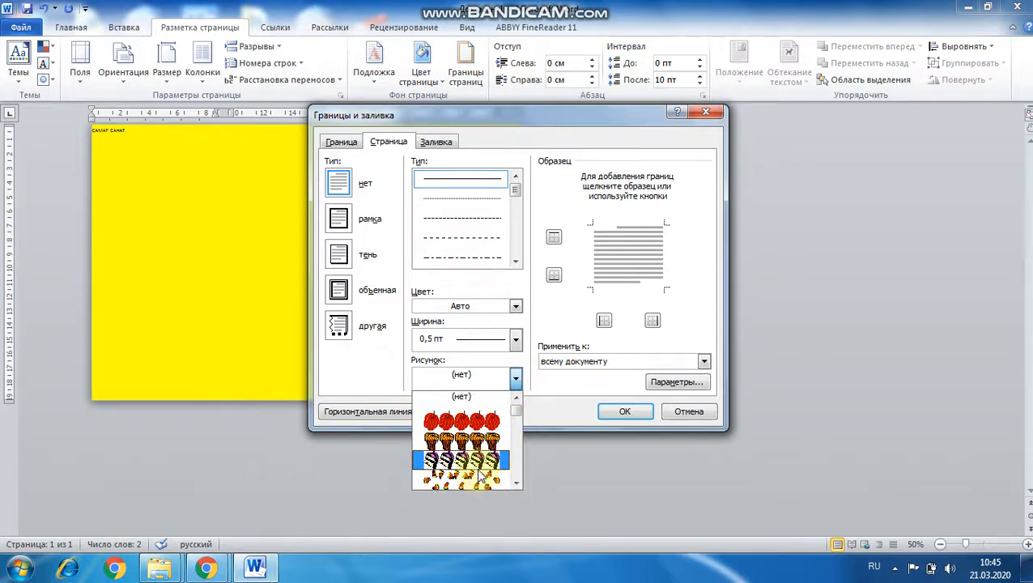
pyautogui.scroll(-10, 478, 461)
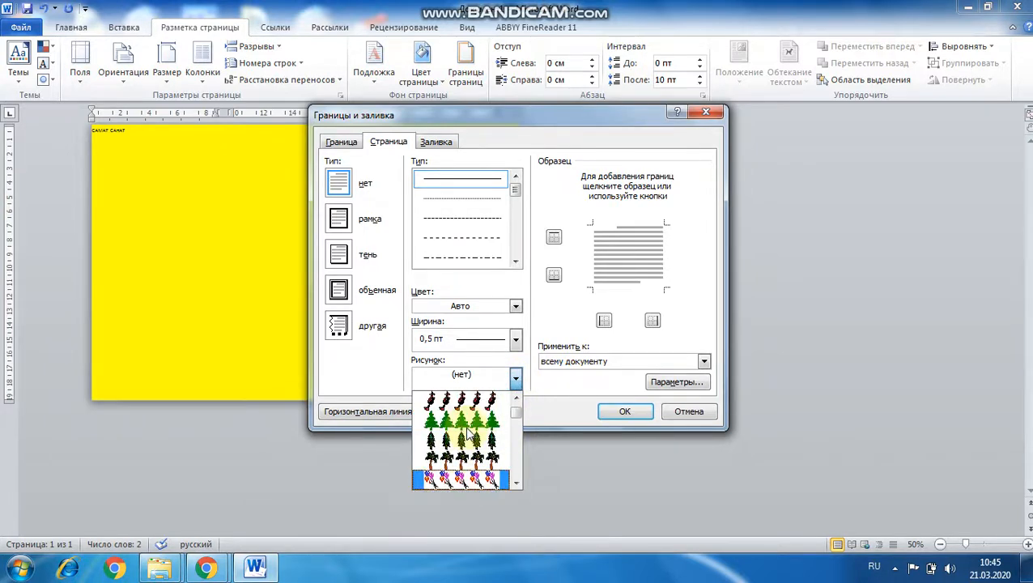
pyautogui.scroll(-1, 462, 444)
pyautogui.scroll(2, 462, 443)
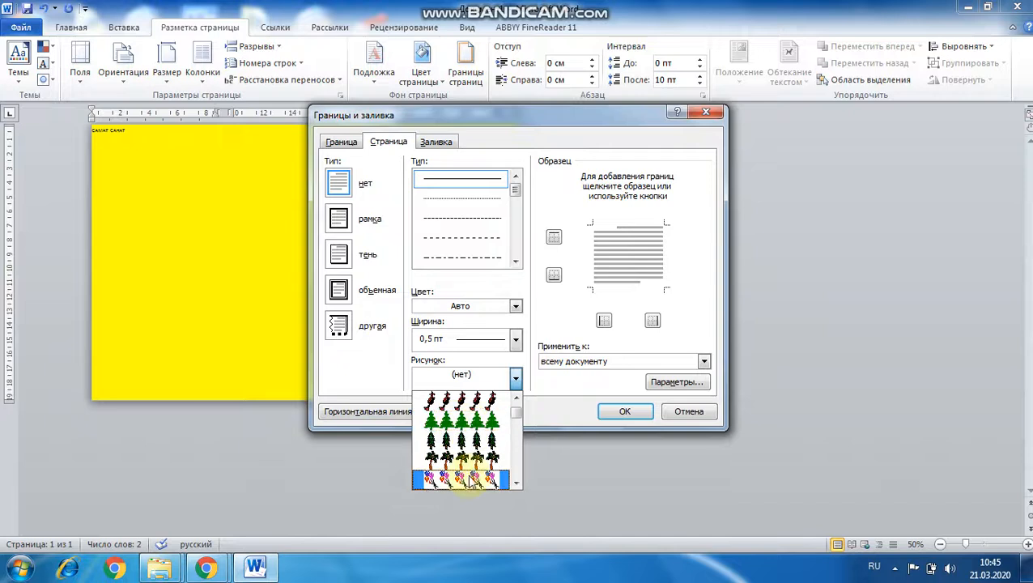
pyautogui.scroll(-1, 462, 443)
pyautogui.scroll(-1, 461, 445)
pyautogui.scroll(1, 463, 443)
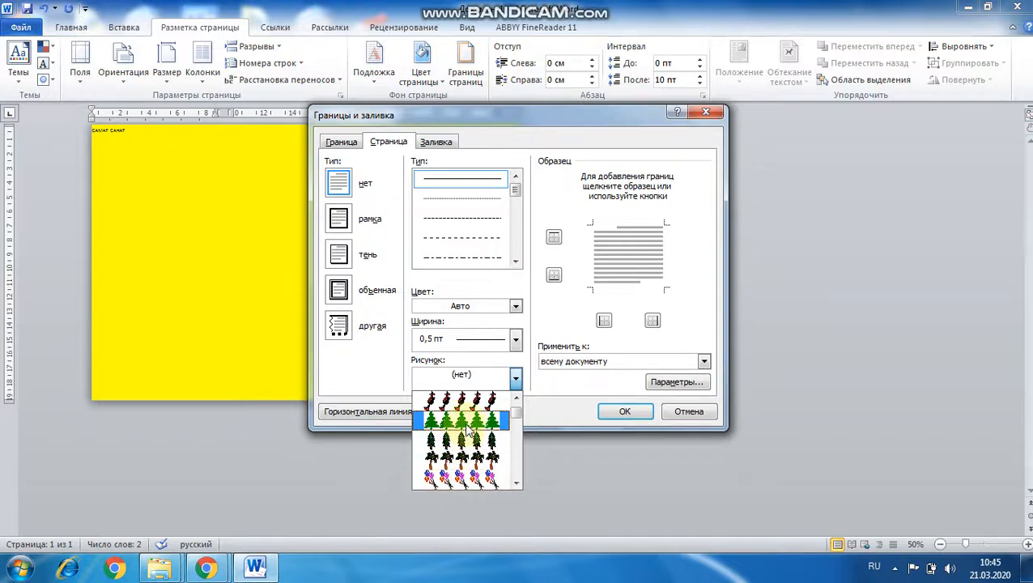
pyautogui.scroll(-4, 472, 441)
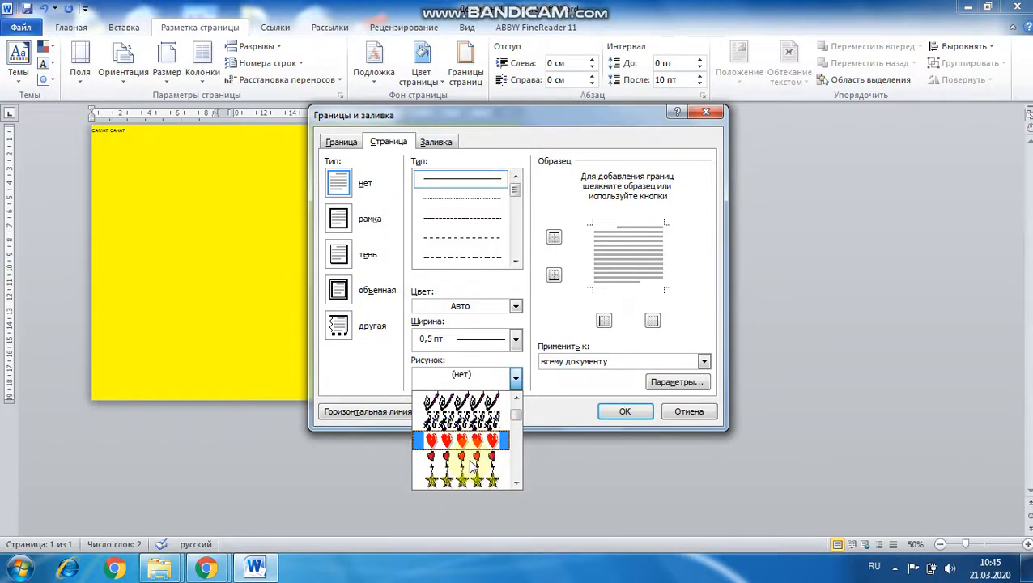
pyautogui.click(466, 438)
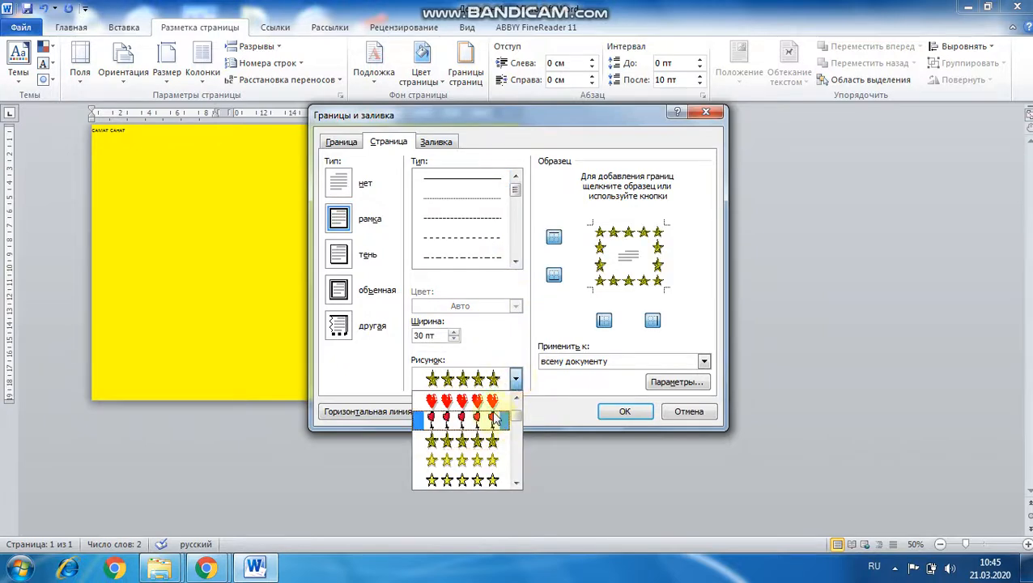
pyautogui.click(485, 401)
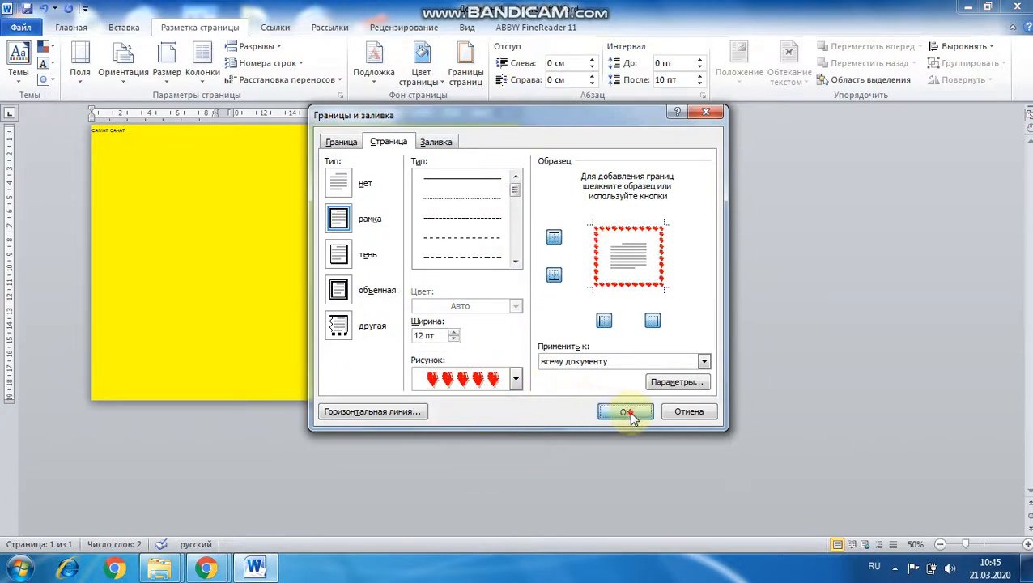
pyautogui.click(625, 412)
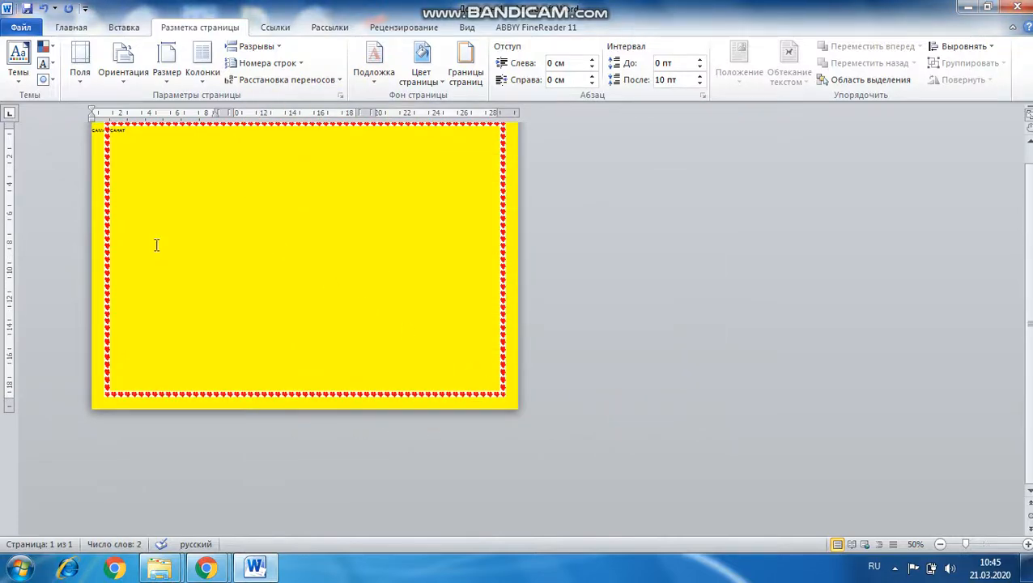
pyautogui.scroll(1, 156, 244)
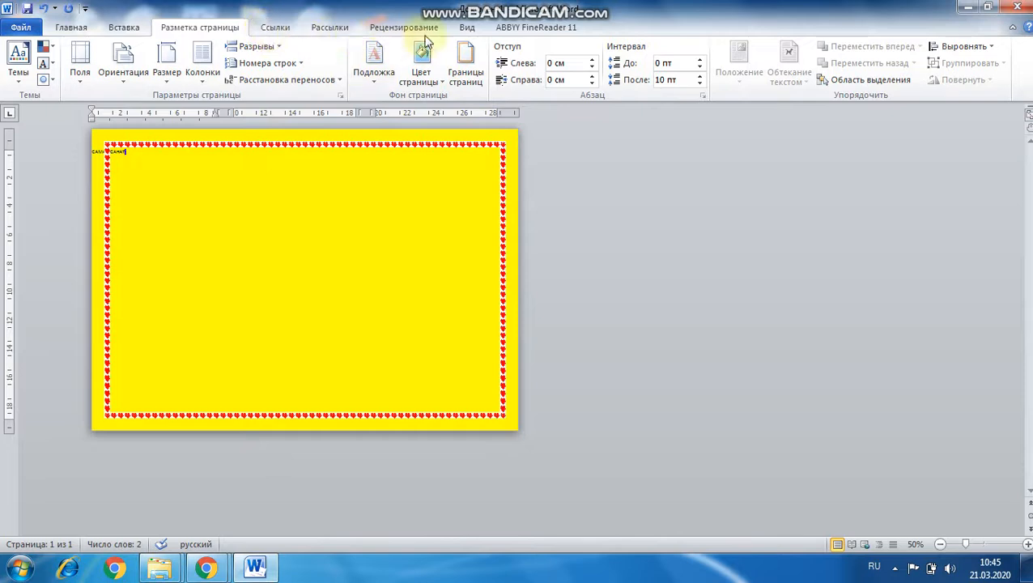
# Step: Hide the ruler (Линейка) and show it again, and turn the gridlines (Сетка) on and back off
pyautogui.click(467, 25)
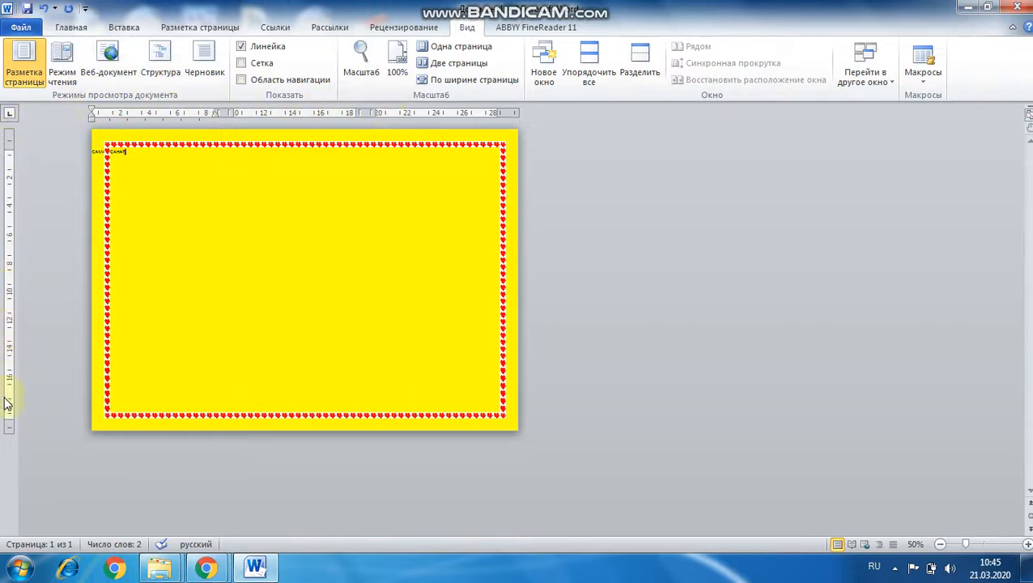
pyautogui.click(243, 47)
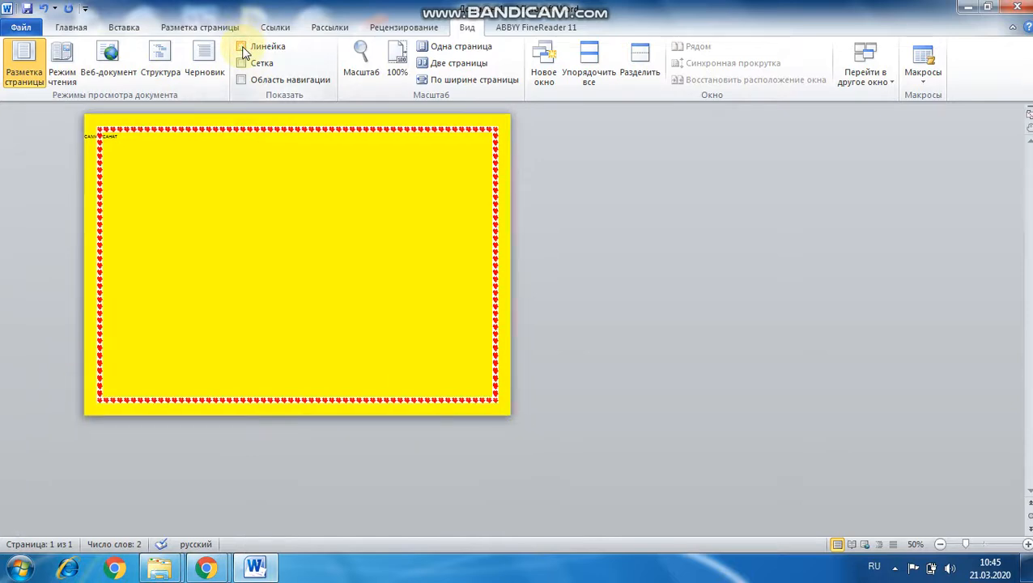
pyautogui.click(243, 48)
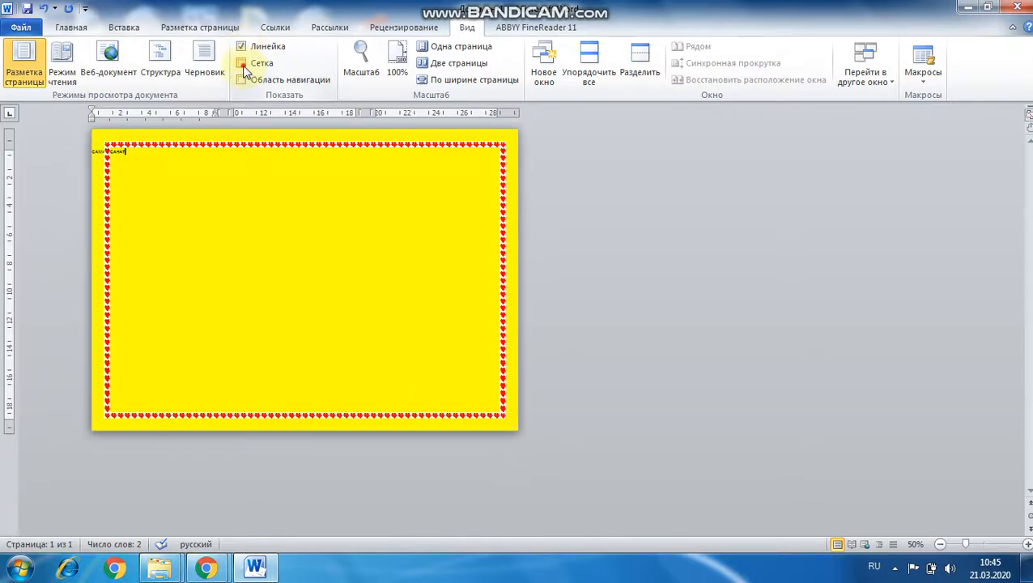
pyautogui.click(242, 64)
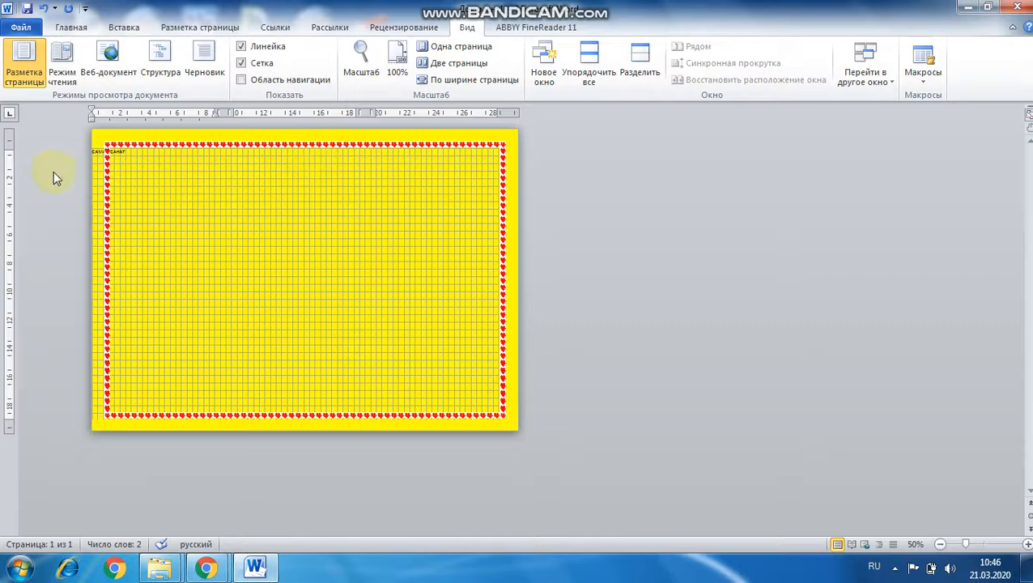
pyautogui.click(241, 63)
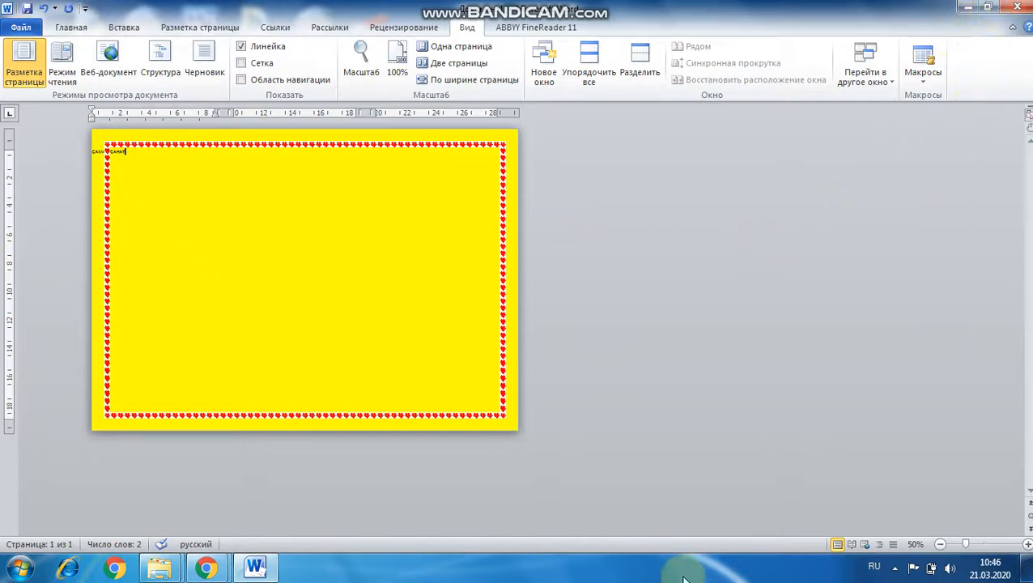
pyautogui.click(894, 569)
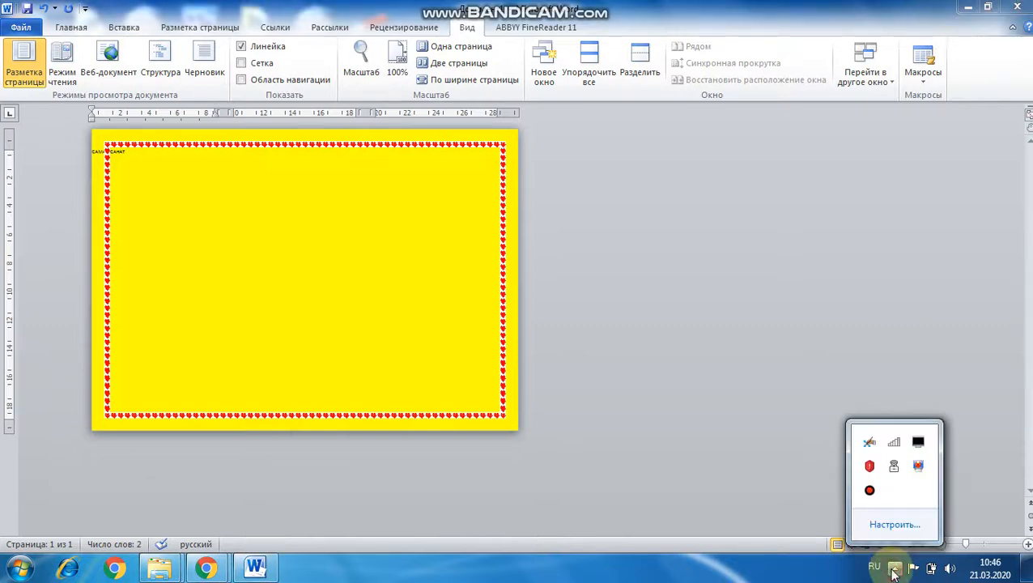